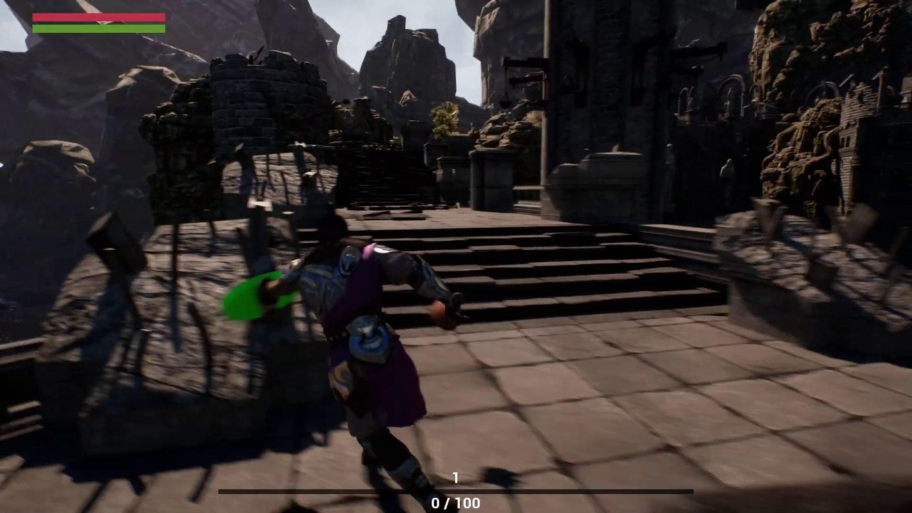
Run the armoured character across the terrace and over the bridge.
key(w)
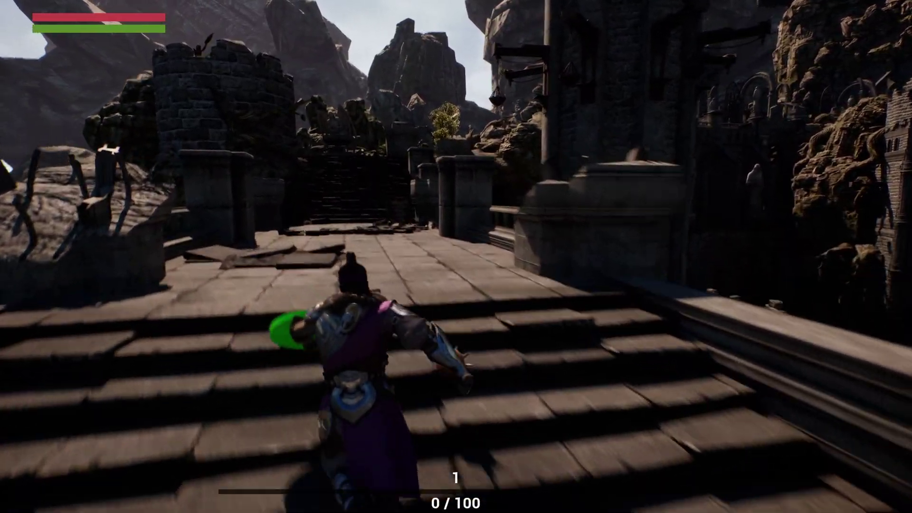
key(w)
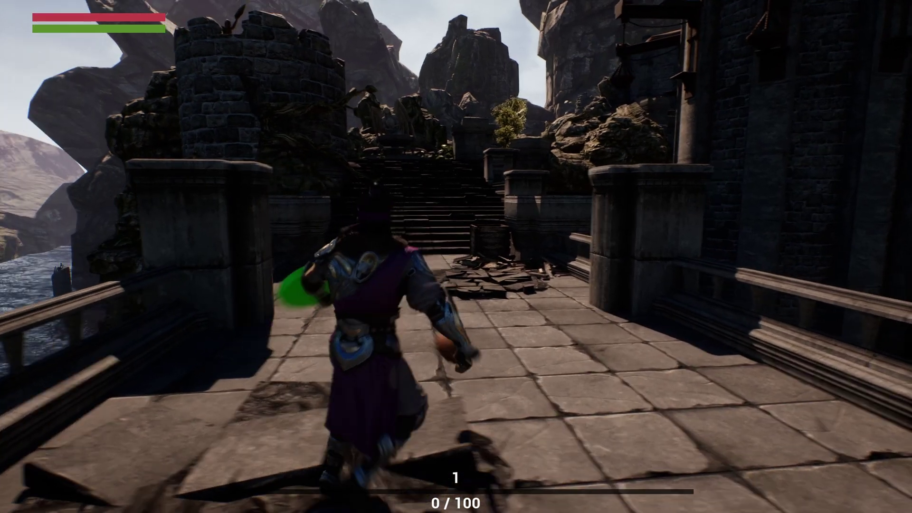
key(w)
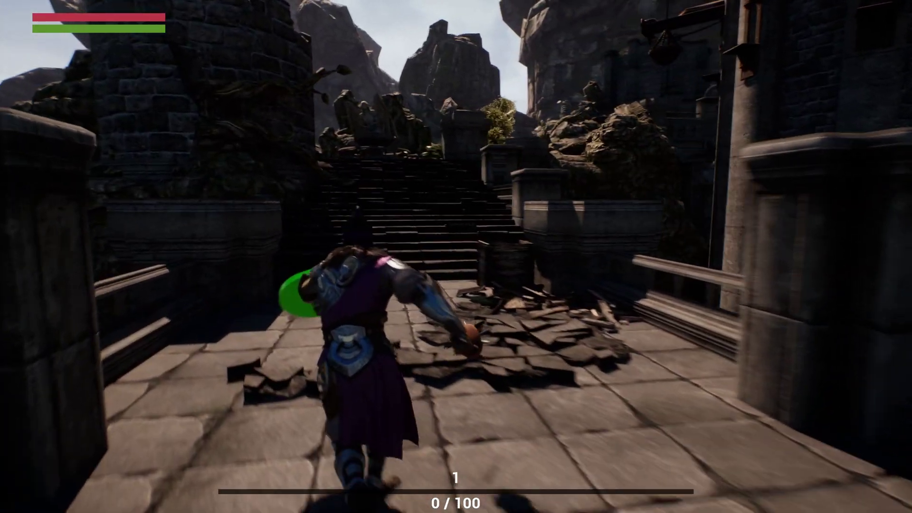
key(w)
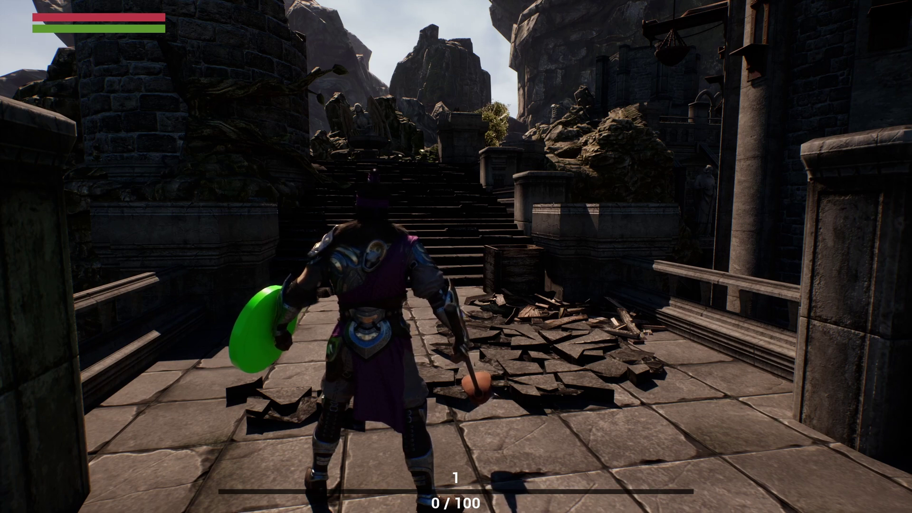
Swing the hammer several times near the crate, including a spin attack, then climb the stone stairs.
click(456, 257)
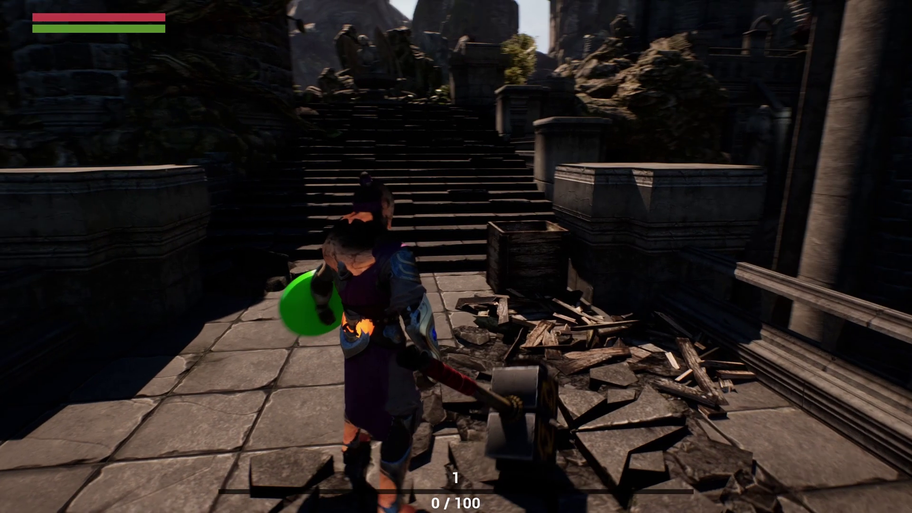
key(w)
click(456, 257)
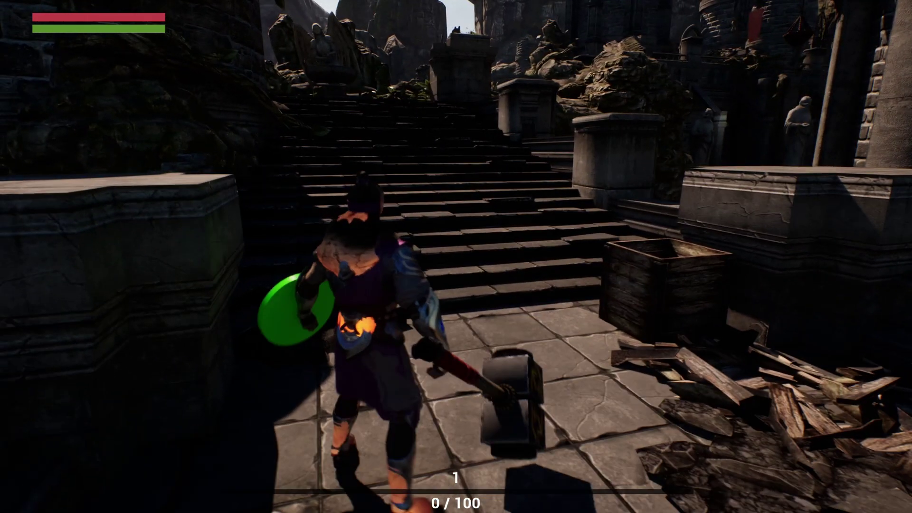
click(457, 257)
click(456, 256)
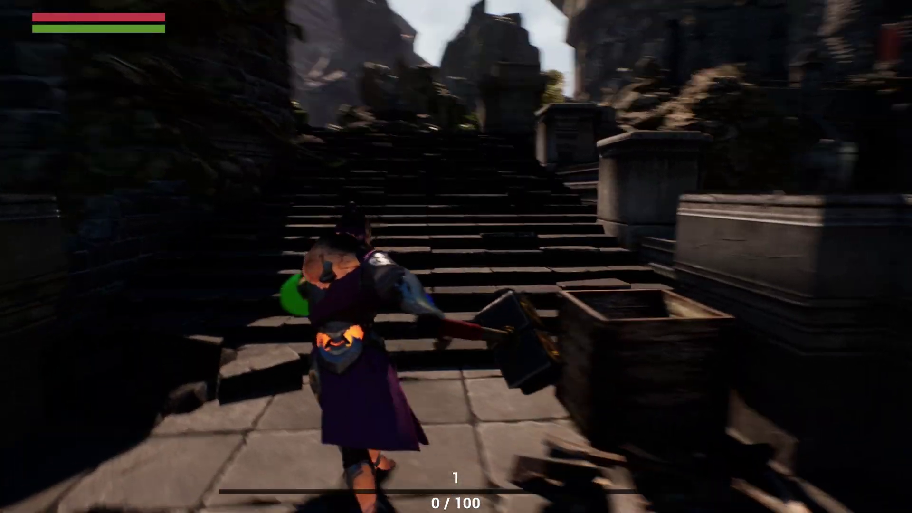
key(w)
key(w)
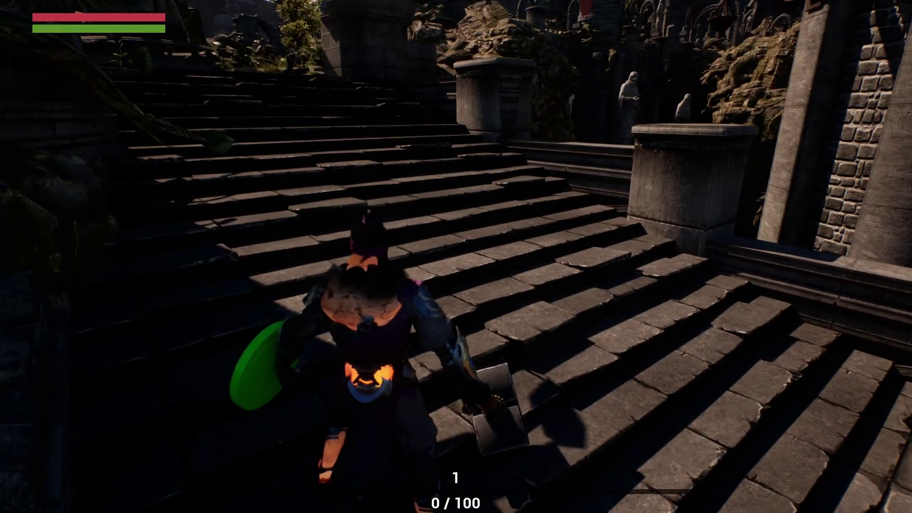
key(w)
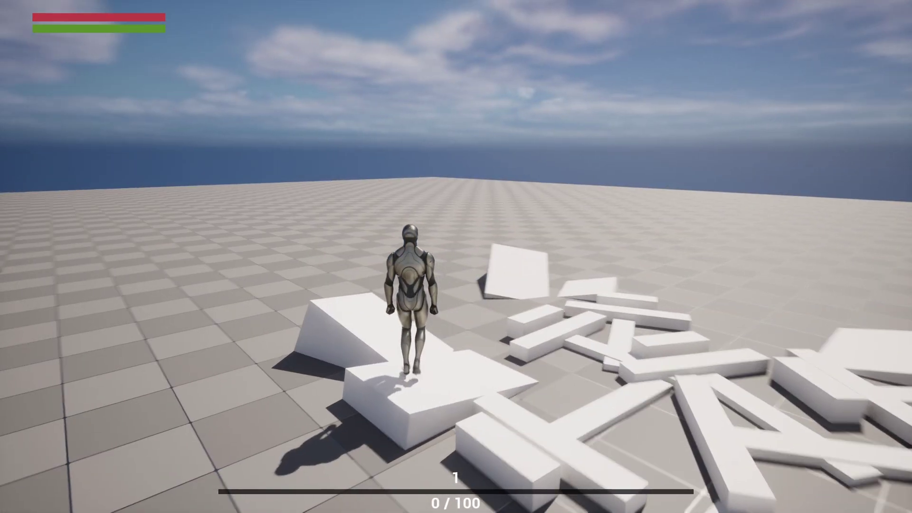
Walk the mannequin off the ramp and left, then sprint across the blocks until stamina runs out.
key(w)
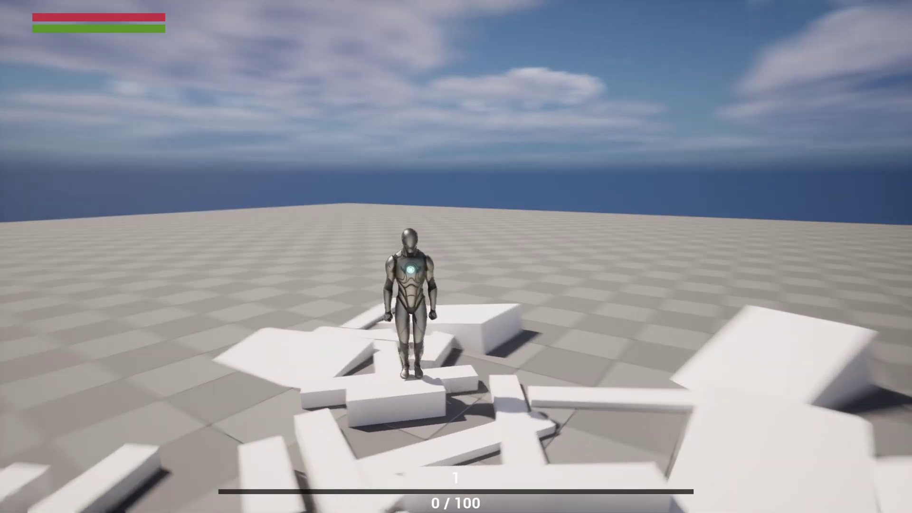
key(a)
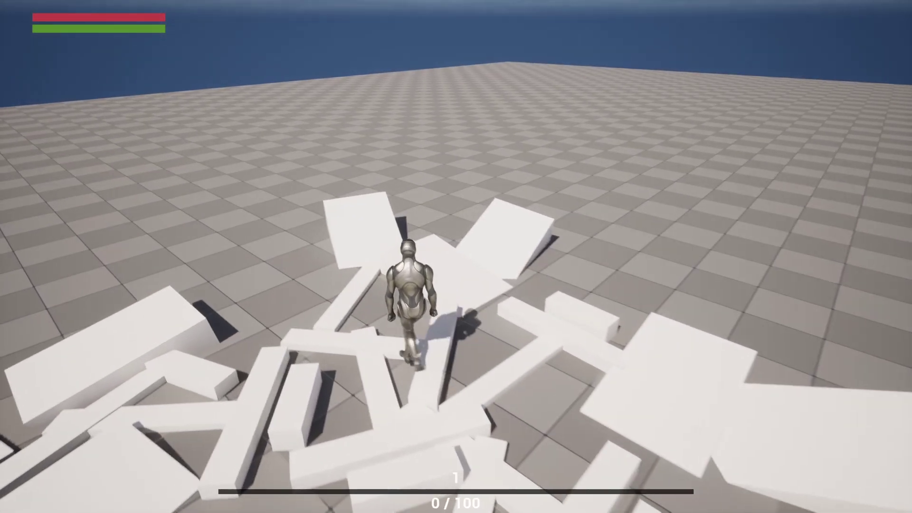
key(shift+w)
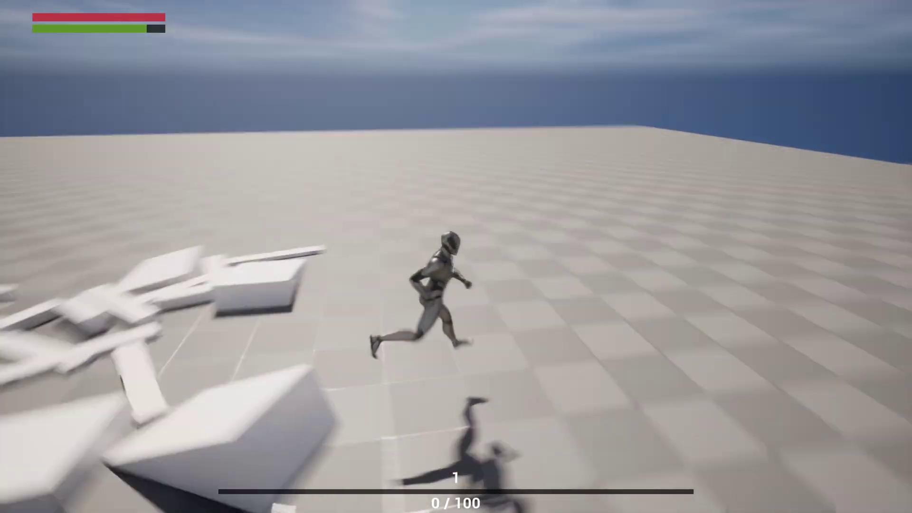
key(shift+w)
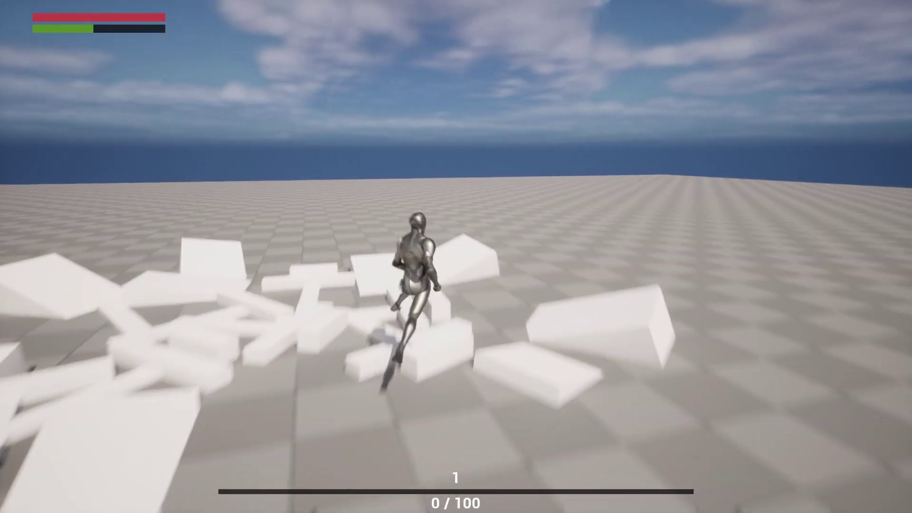
key(shift+w)
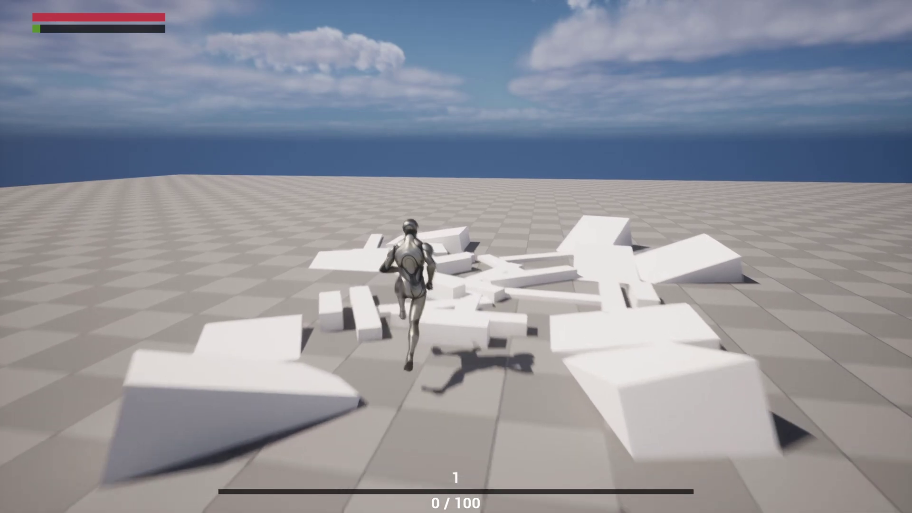
Walk through the block pile, then sprint out and back into it.
key(w)
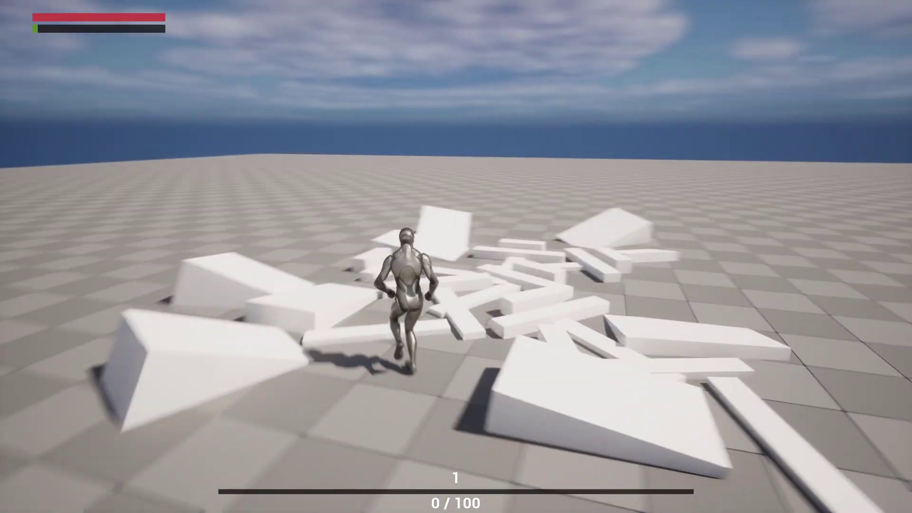
key(w)
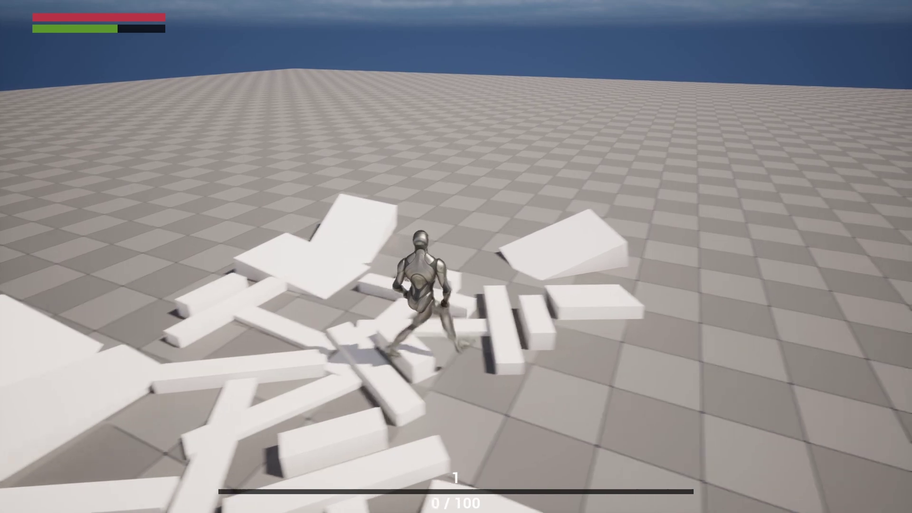
key(w)
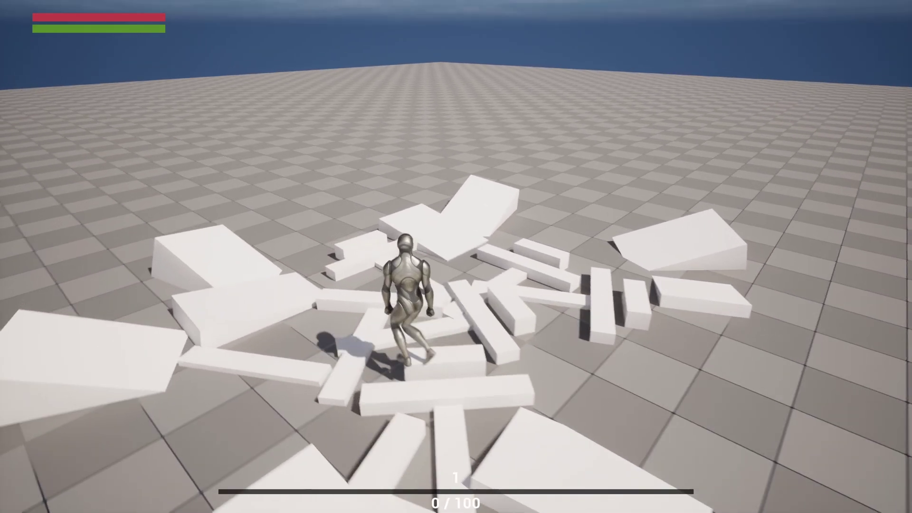
key(w)
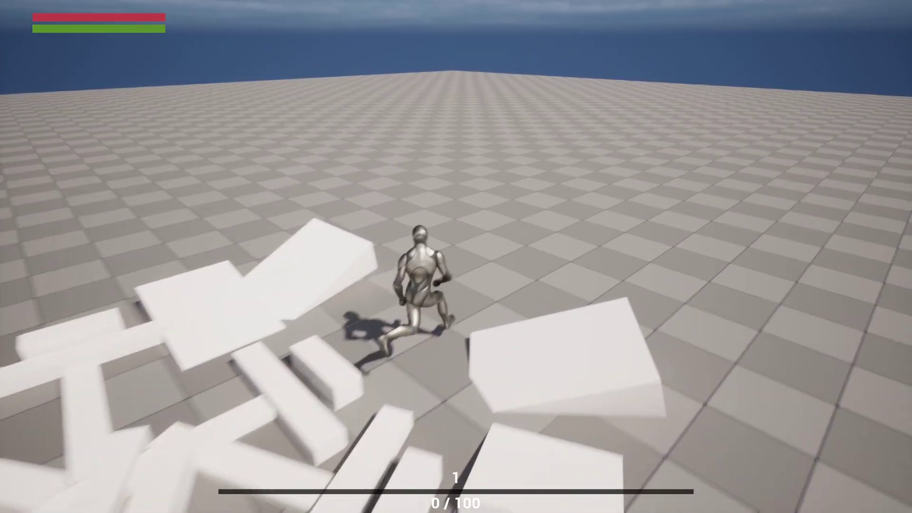
key(shift+w)
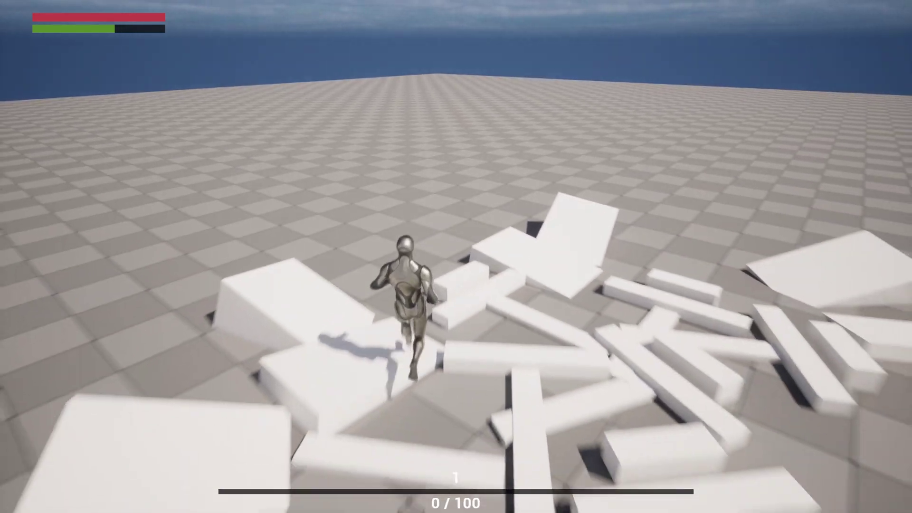
key(shift+w)
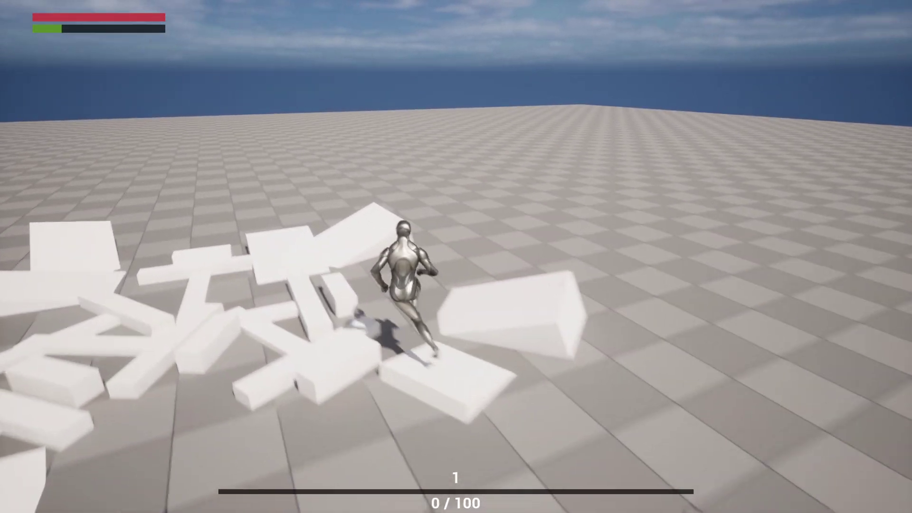
key(shift+w)
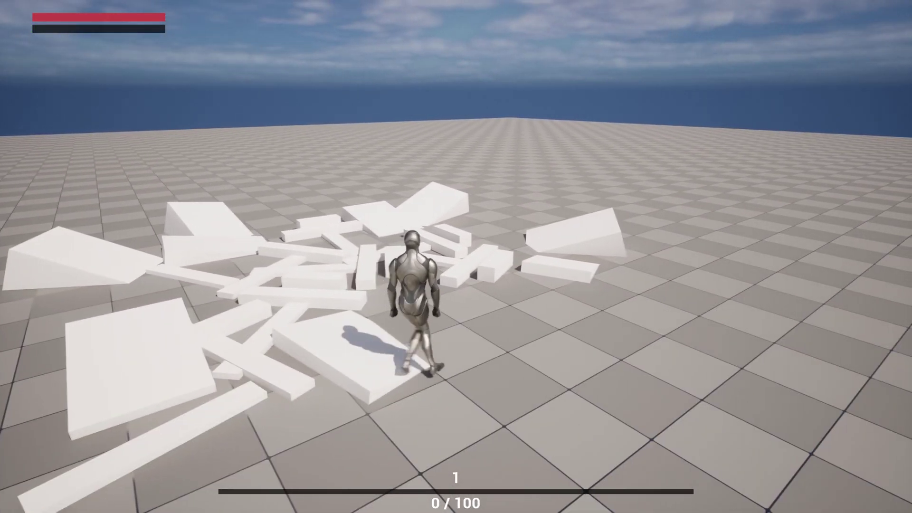
key(w)
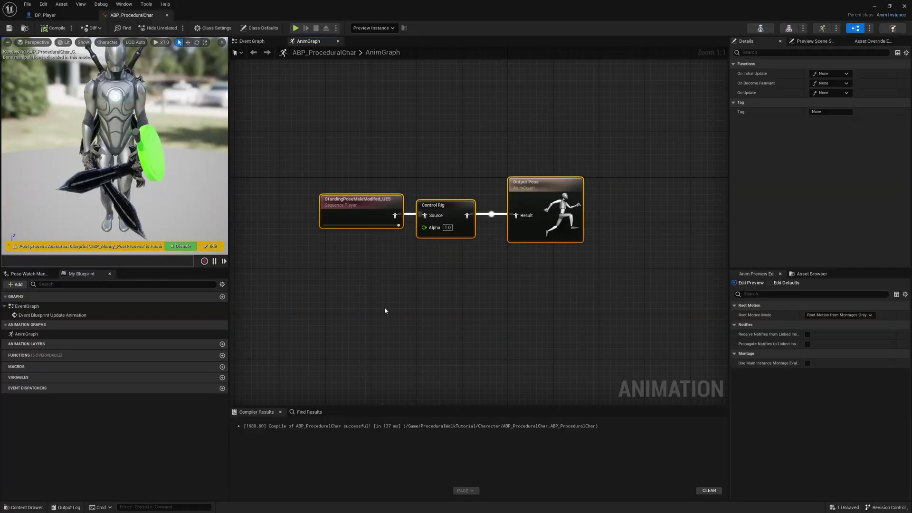
Select the StandingPose node, then open CR_ProceduralChar from the Control Rig node.
click(360, 319)
drag(348, 158, 347, 158)
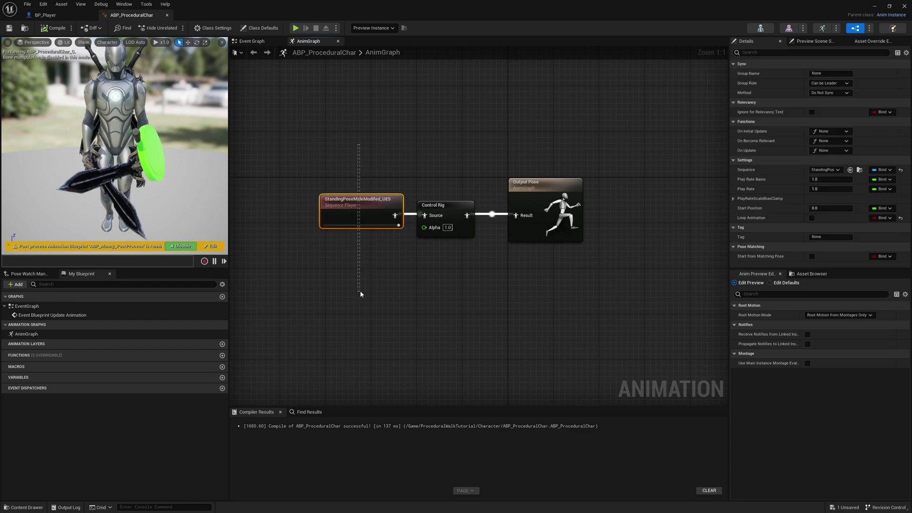
click(453, 260)
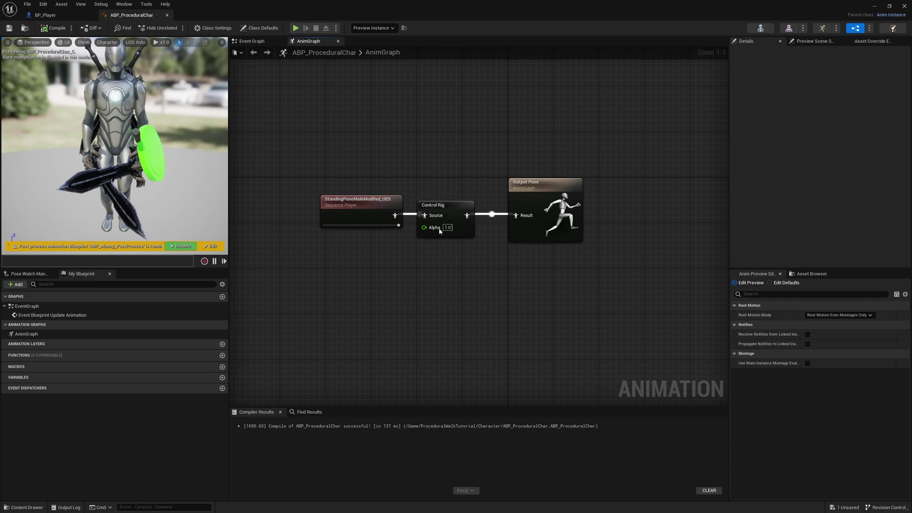
double_click(454, 204)
Zoom out and pan to view the whole Rig Graph, then close the CR_ProceduralChar editor.
scroll(515, 330, down, 4)
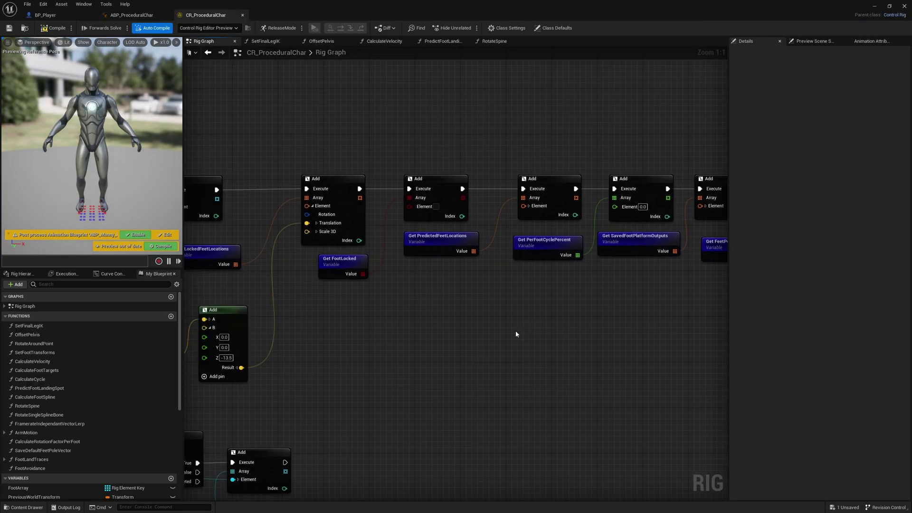
scroll(495, 338, down, 3)
right_drag(472, 346, 504, 302)
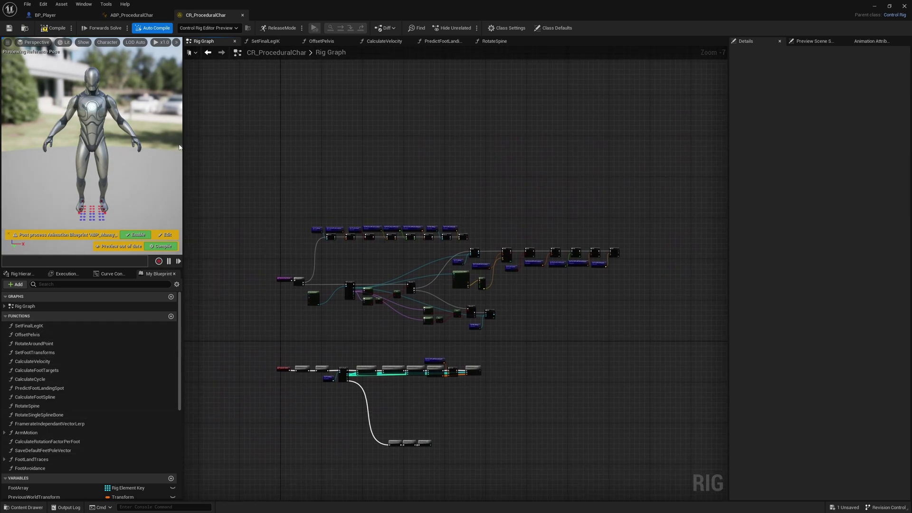
middle_click(212, 16)
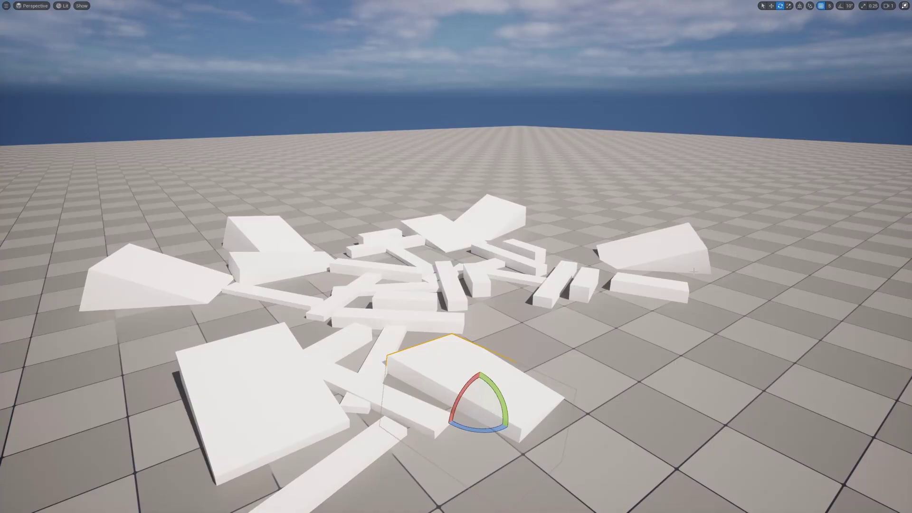
Start play with Alt+P and walk the mannequin onto the blocks.
key(alt+p)
key(w)
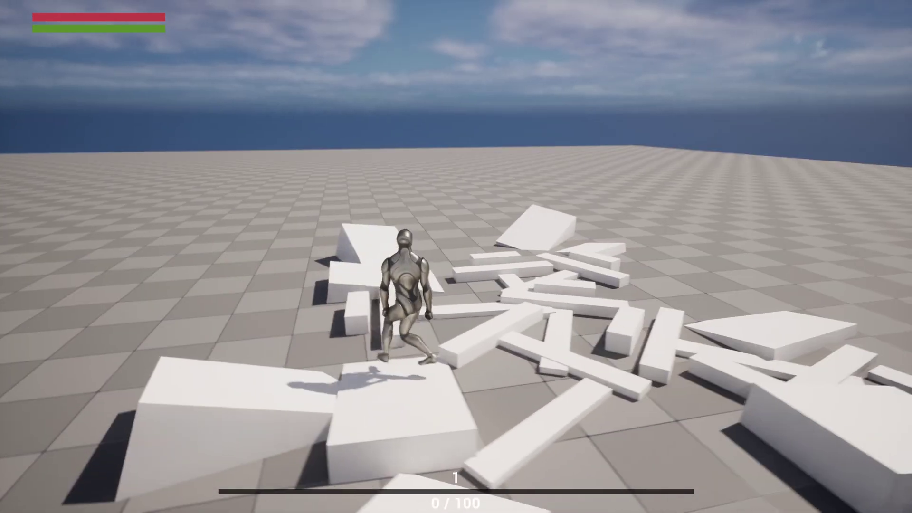
Walk the mannequin over the uneven block pile to its raised edge.
key(w)
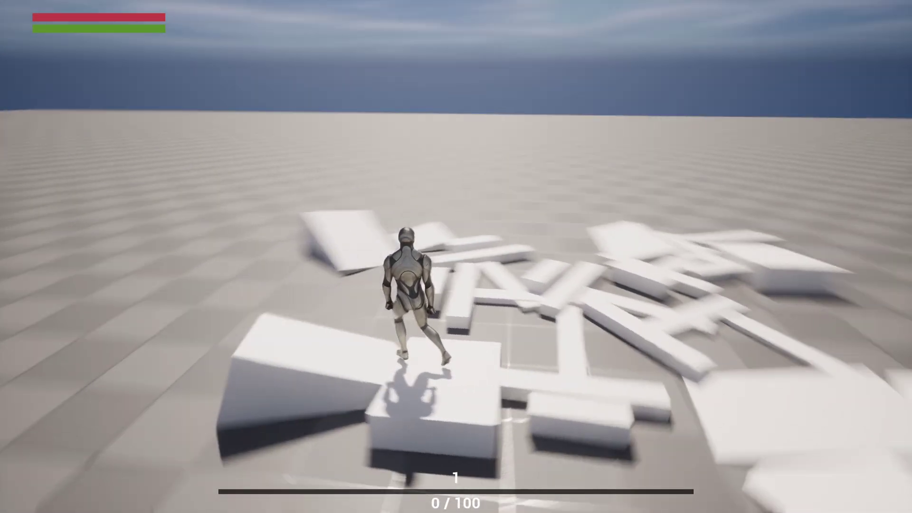